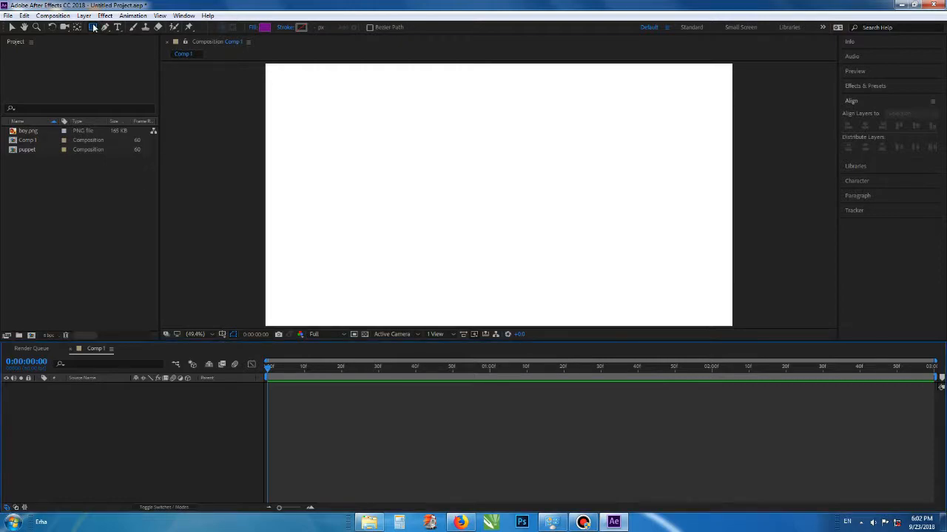
Create a purple rectangle shape layer filling the composition and add a Position keyframe at 0:00
double_click(93, 27)
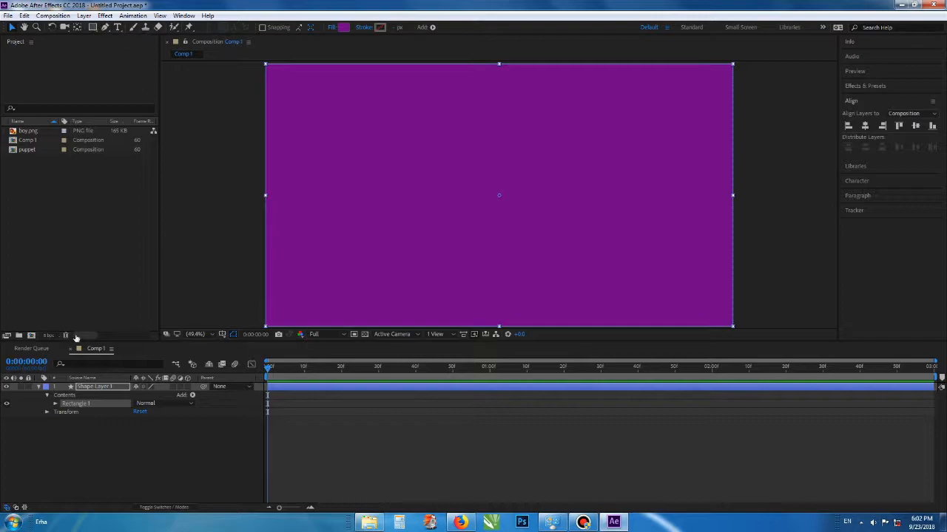
click(87, 388)
key(p)
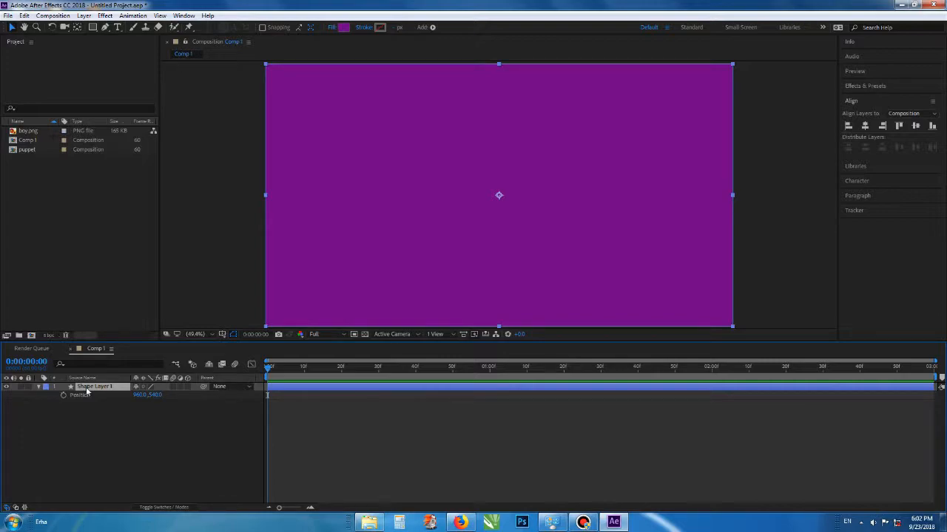
click(64, 395)
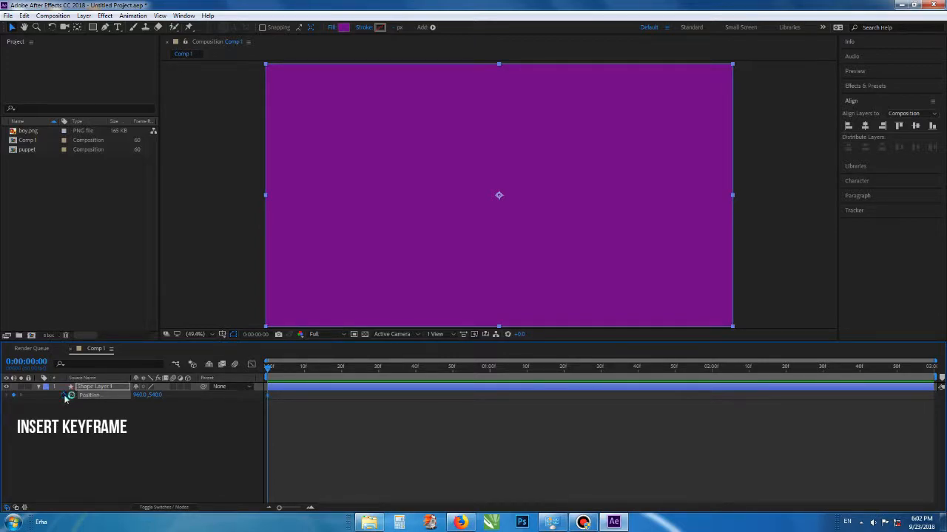
Shift the Position keyframe to frame 33, then add a starting keyframe at frame 0 with the rectangle moved straight down below the frame
mouse_move(269, 400)
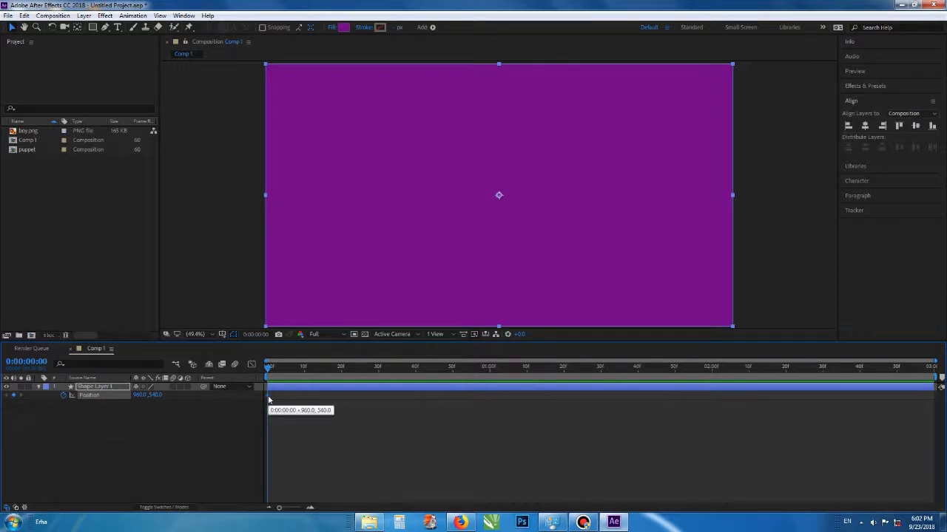
drag(269, 400, 390, 401)
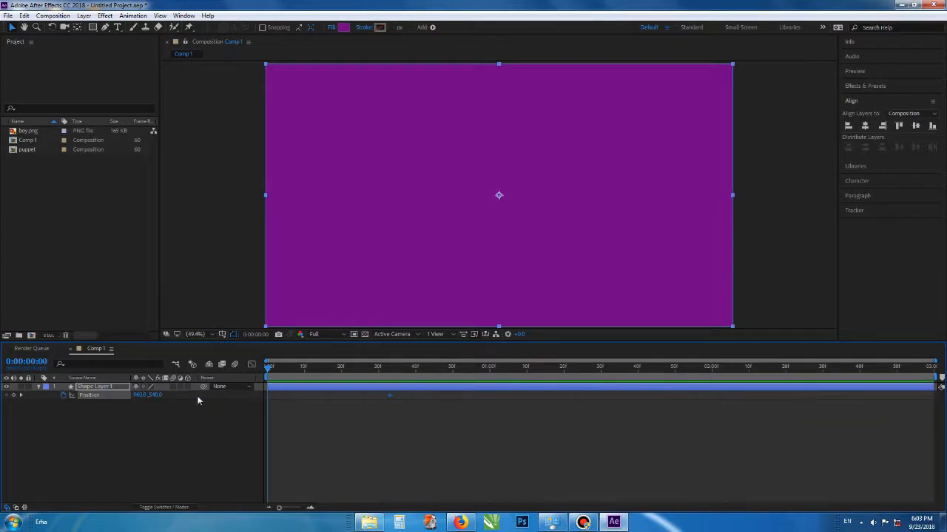
click(15, 397)
drag(478, 114, 479, 385)
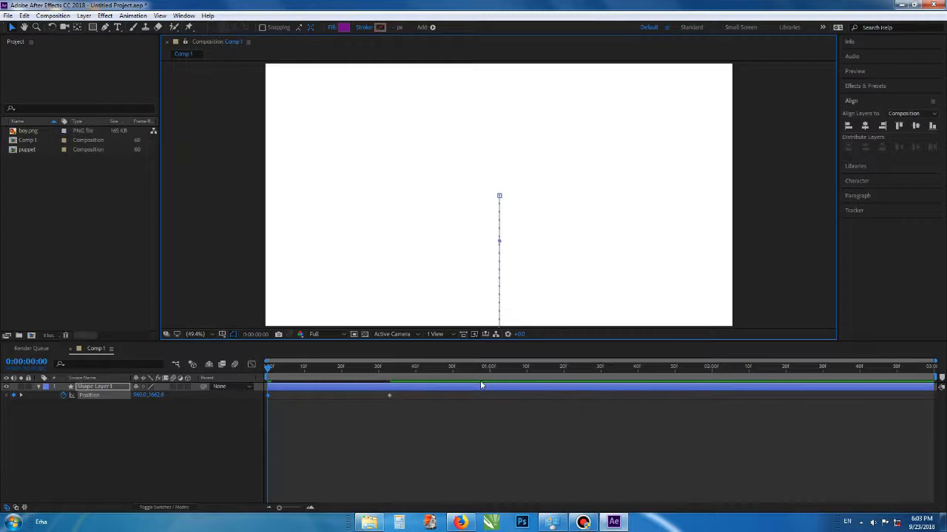
Apply Easy Ease to both Position keyframes, reshape their speed graph into a sharp early peak with a long slowdown, and check the motion
click(253, 367)
drag(411, 409, 265, 392)
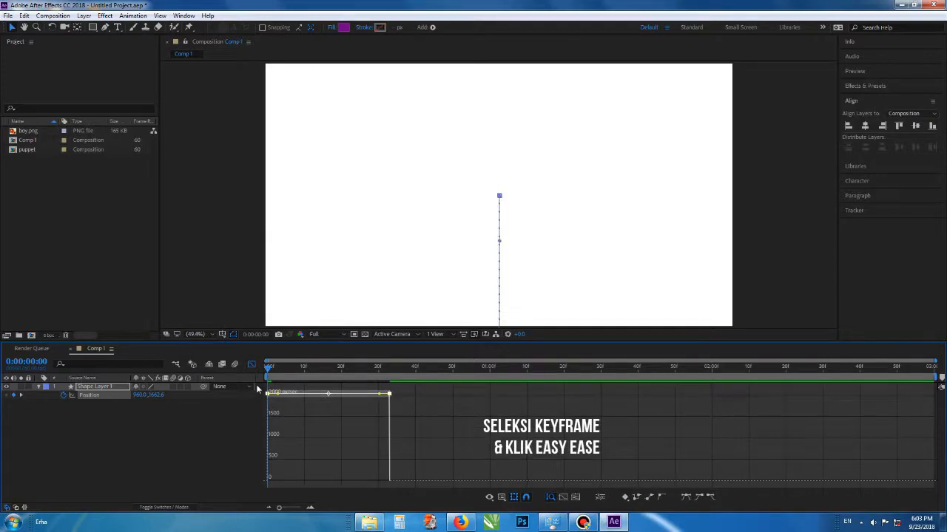
click(687, 499)
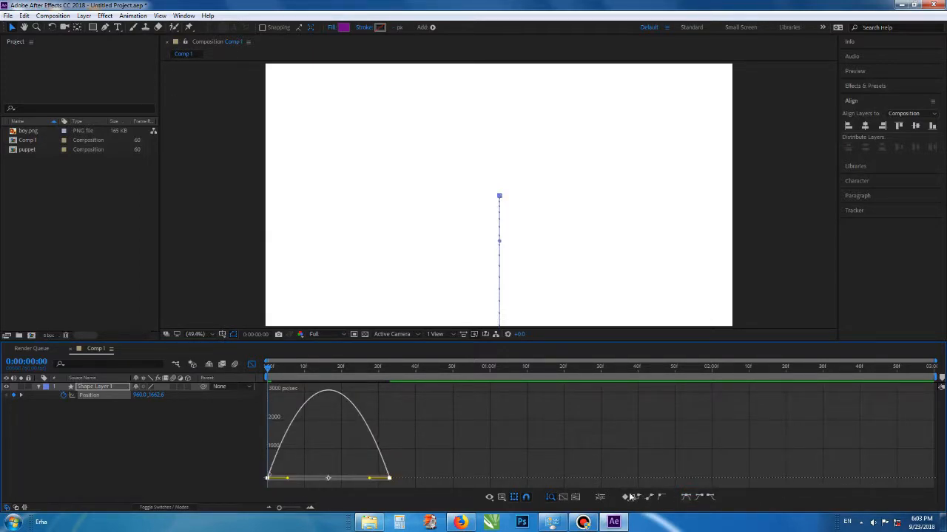
drag(369, 478, 301, 486)
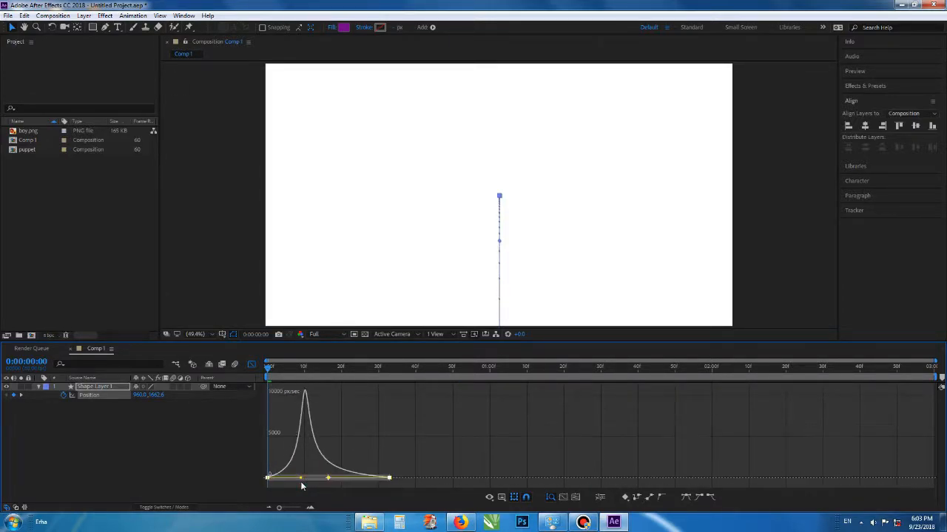
click(252, 365)
key(space)
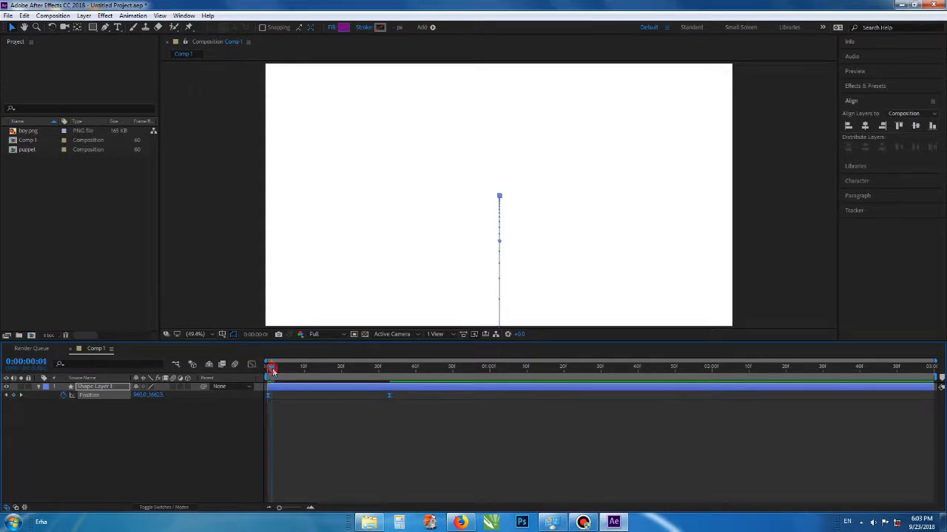
drag(392, 389, 351, 399)
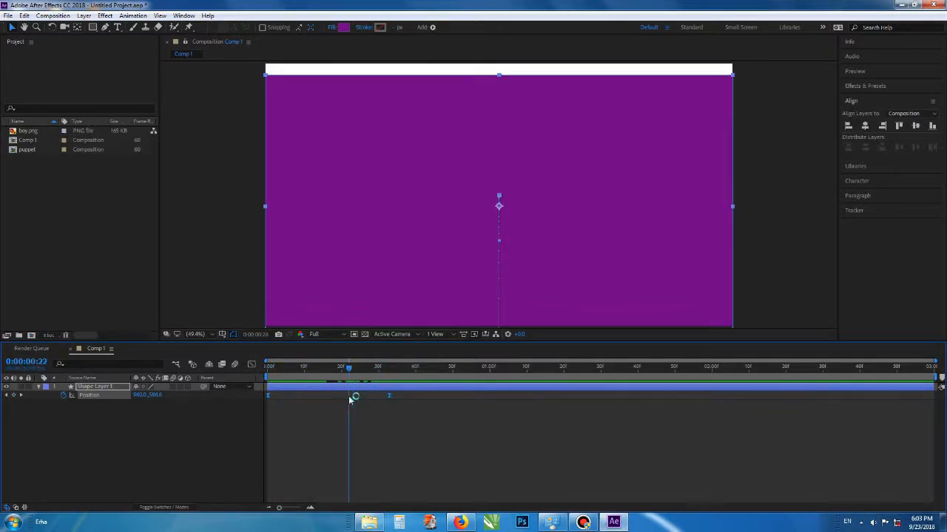
Copy the Position keyframe at frame 33 and paste it at about 2 seconds 2 frames
click(392, 407)
click(388, 396)
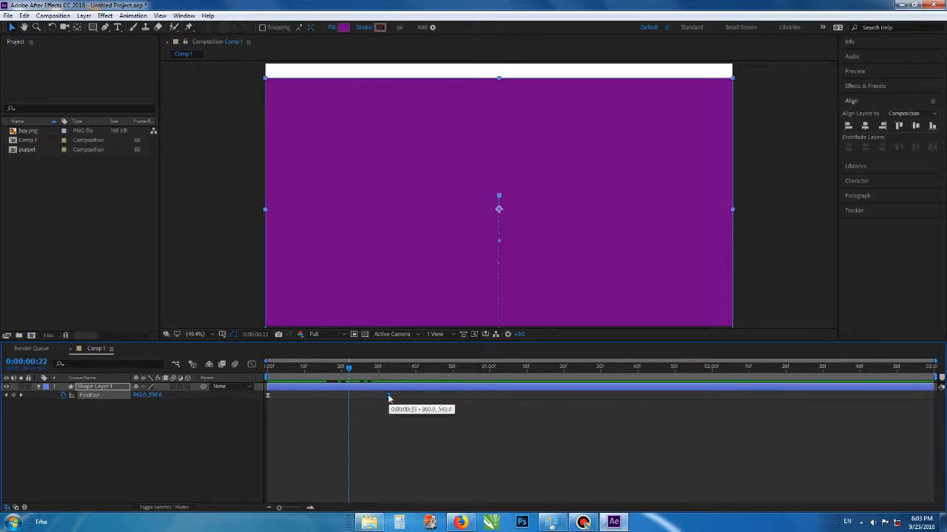
click(25, 15)
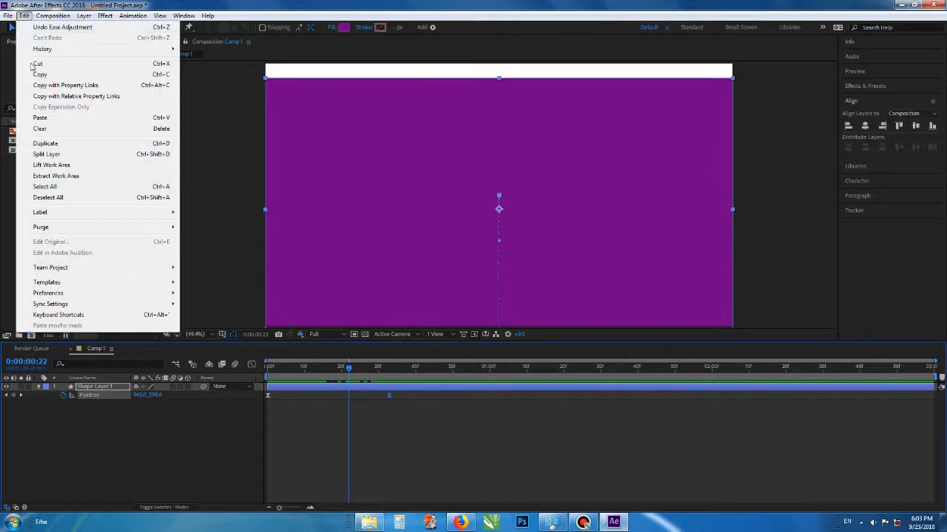
click(37, 78)
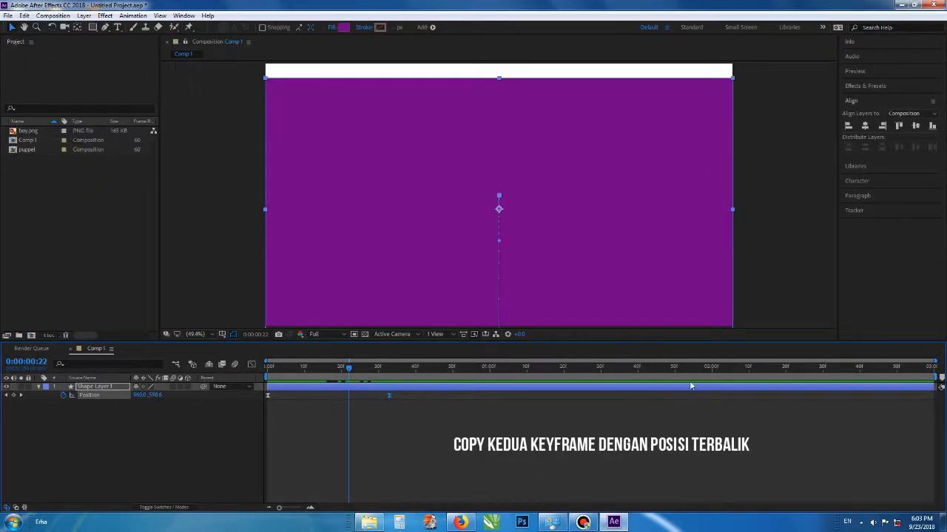
click(716, 370)
click(24, 15)
click(33, 116)
Copy the off-screen starting Position keyframe and paste it at about 2 seconds 38 frames
click(24, 15)
click(37, 75)
click(851, 365)
click(24, 15)
click(33, 116)
Set the preview resolution to Quarter and play the animation from the start
key(Home)
click(325, 335)
click(334, 394)
key(space)
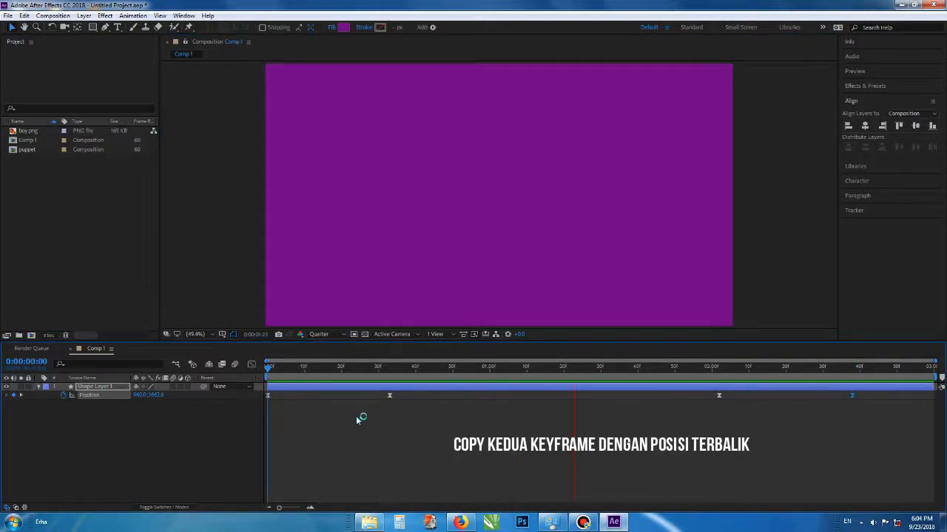
click(364, 411)
Retime the second, third and last Position keyframes to about 1:02, 2:05 and the composition's end, and preview the slower motion
click(390, 396)
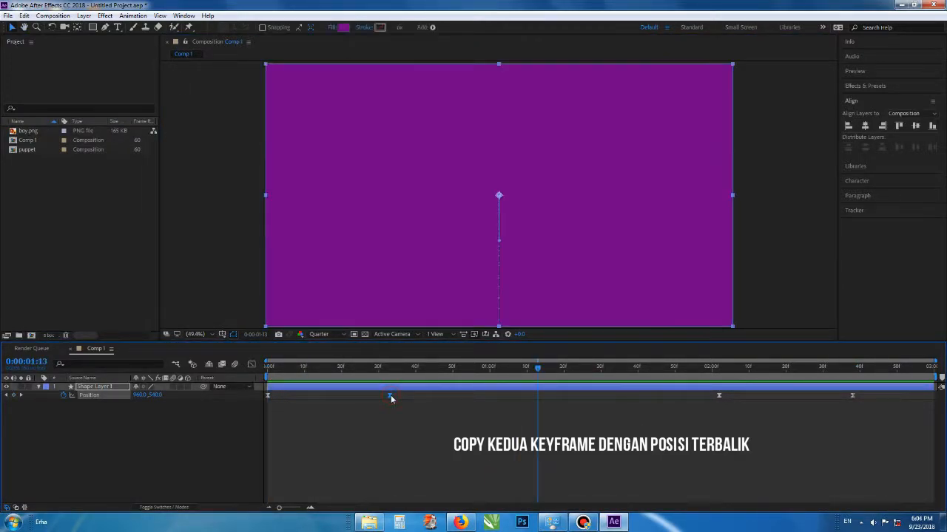
drag(852, 395, 933, 406)
drag(718, 396, 802, 412)
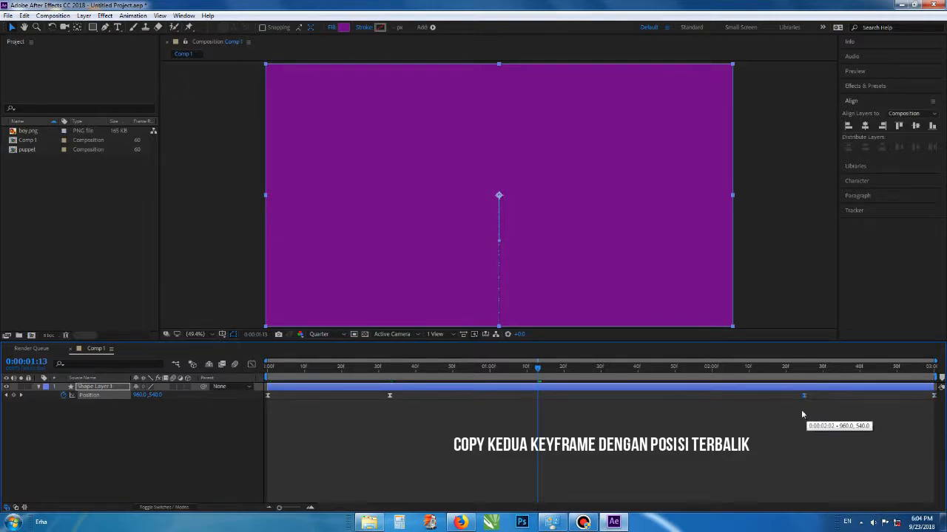
drag(390, 396, 494, 418)
key(space)
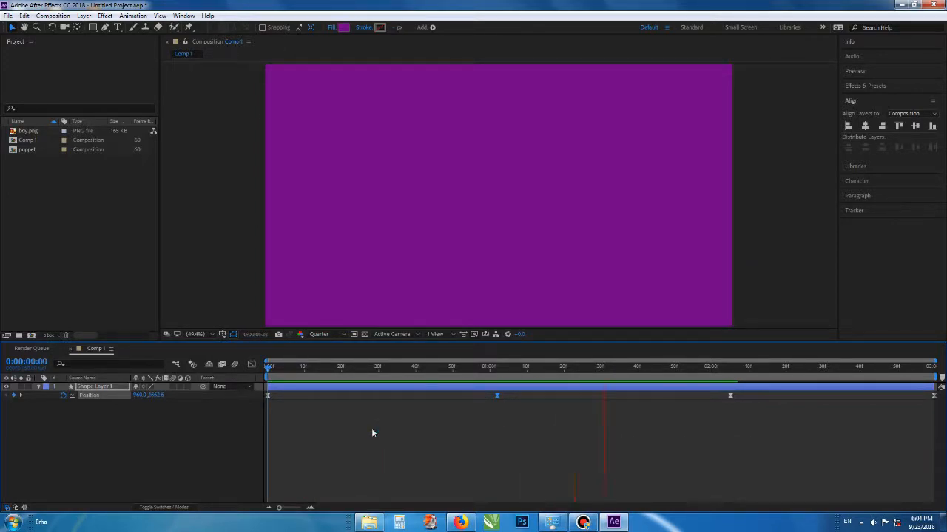
key(space)
Reshape the speed graph so the exit move peaks sharply early and the entrance peak is slightly steeper, and preview from the start
click(251, 366)
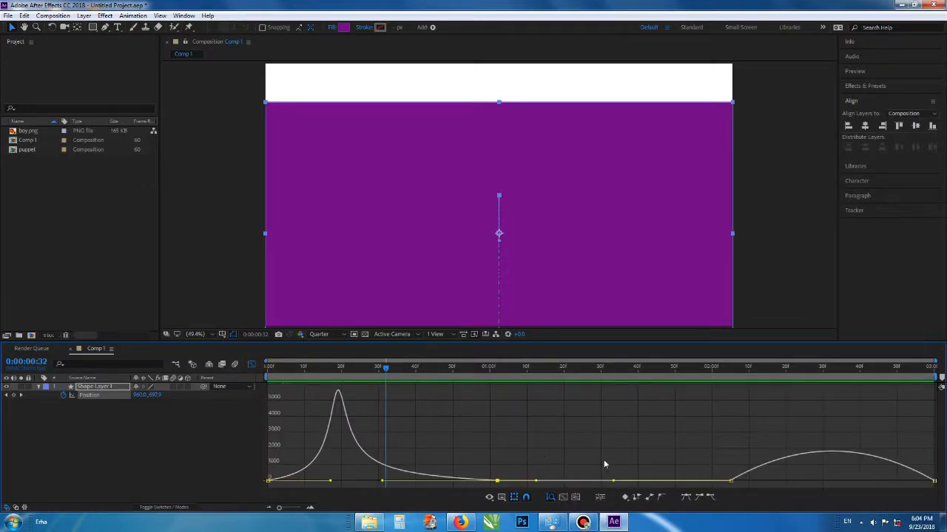
click(730, 481)
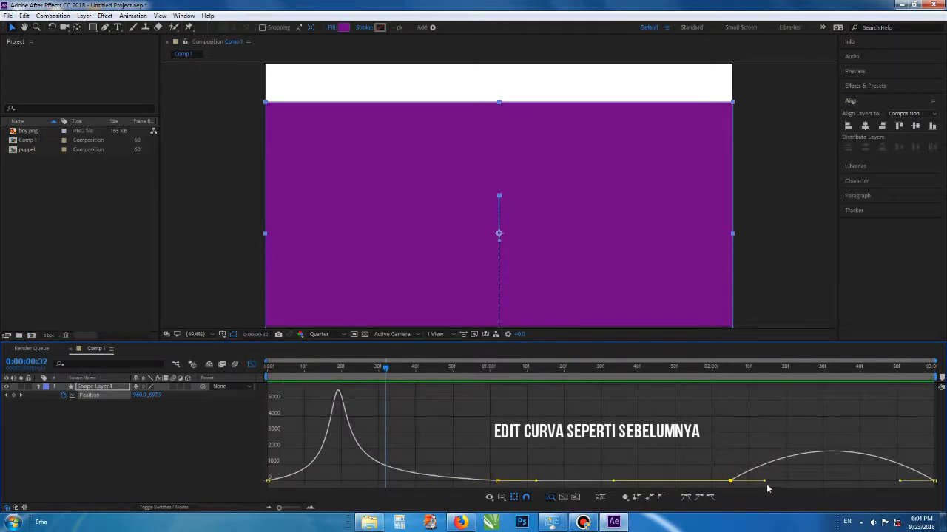
drag(769, 484, 822, 486)
click(496, 482)
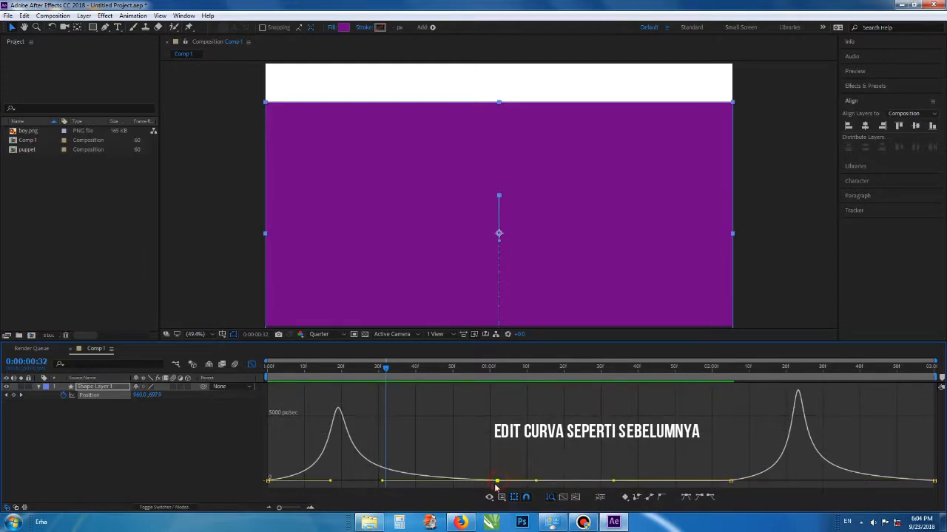
drag(382, 483, 342, 483)
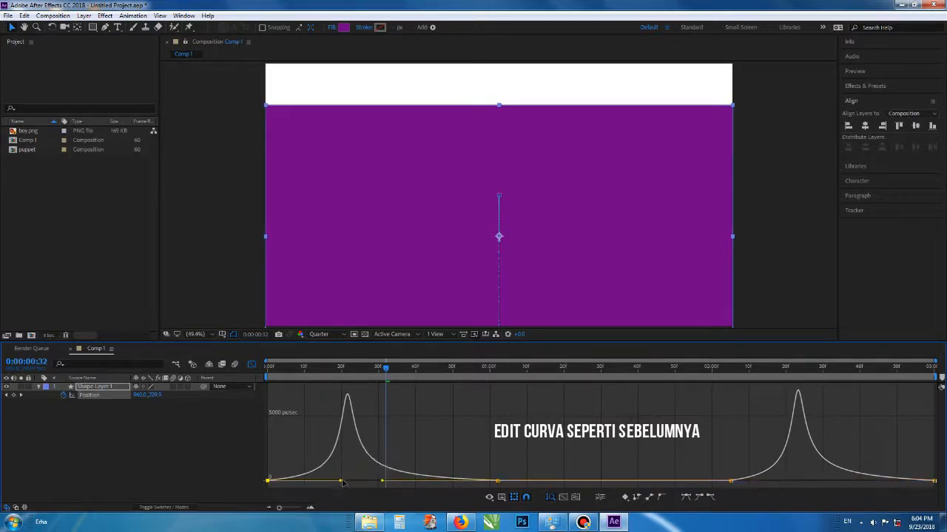
click(252, 367)
drag(293, 373, 262, 375)
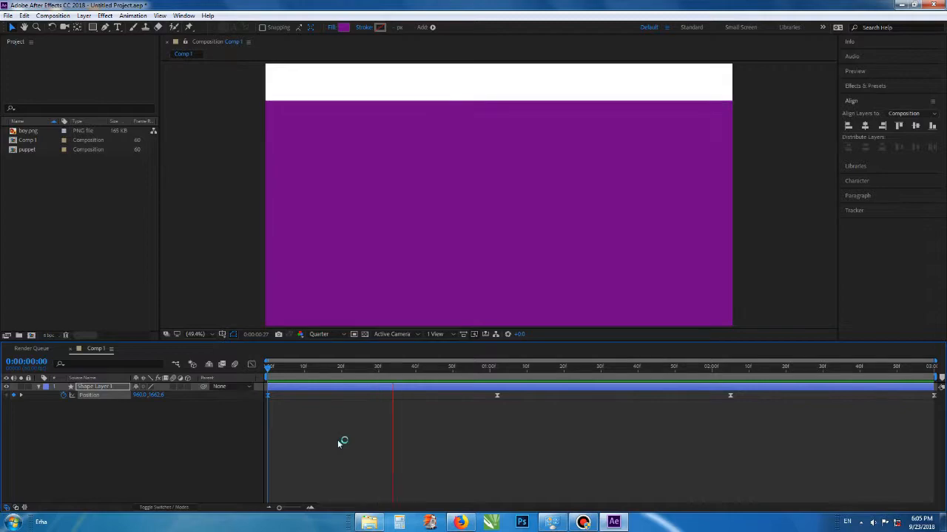
key(space)
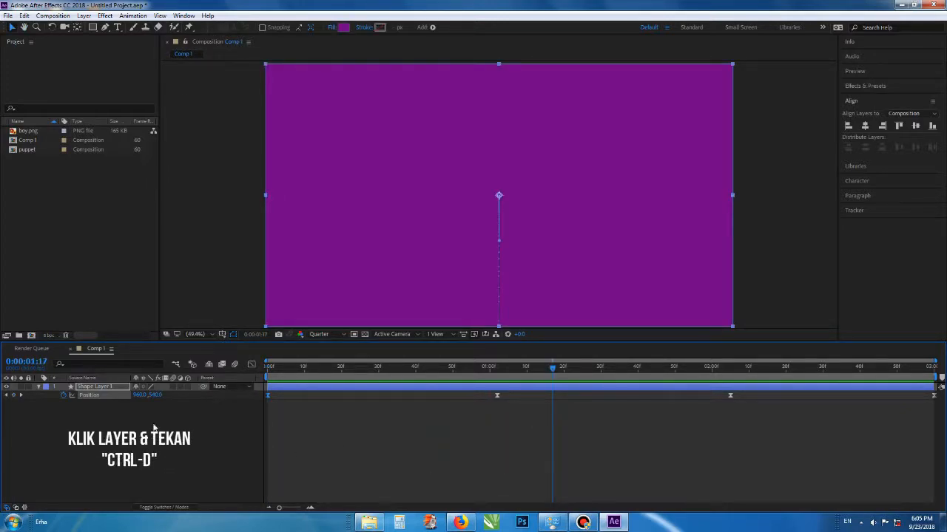
Duplicate the animated shape layer and change the copy's fill to magenta pink C60081
click(102, 387)
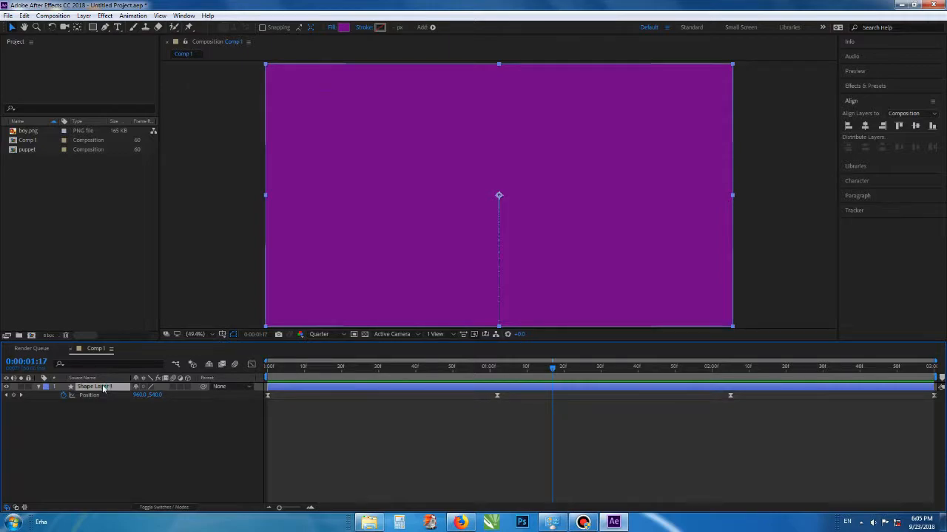
key(ctrl+d)
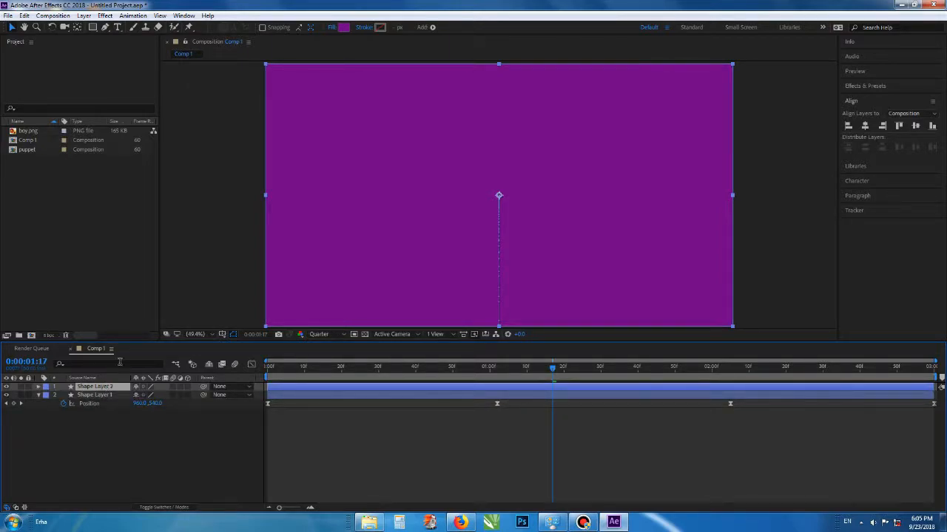
click(343, 30)
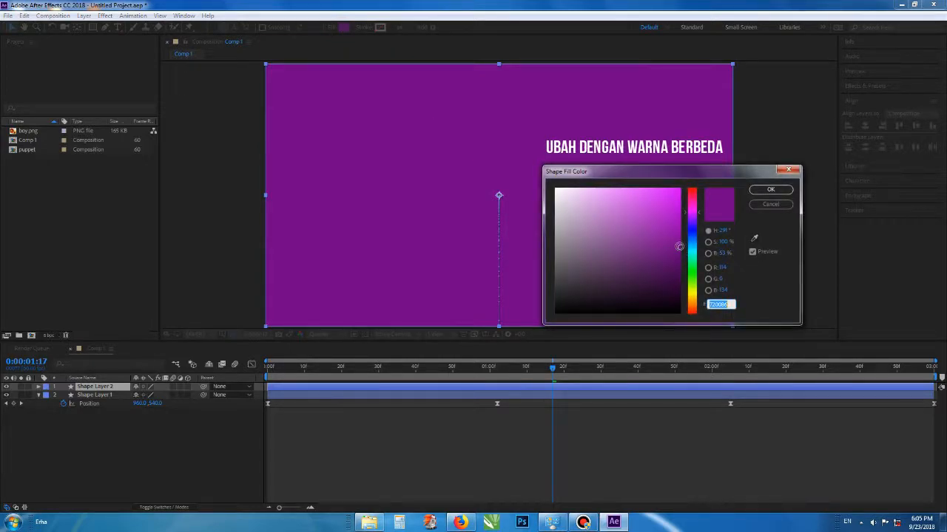
drag(678, 247, 682, 219)
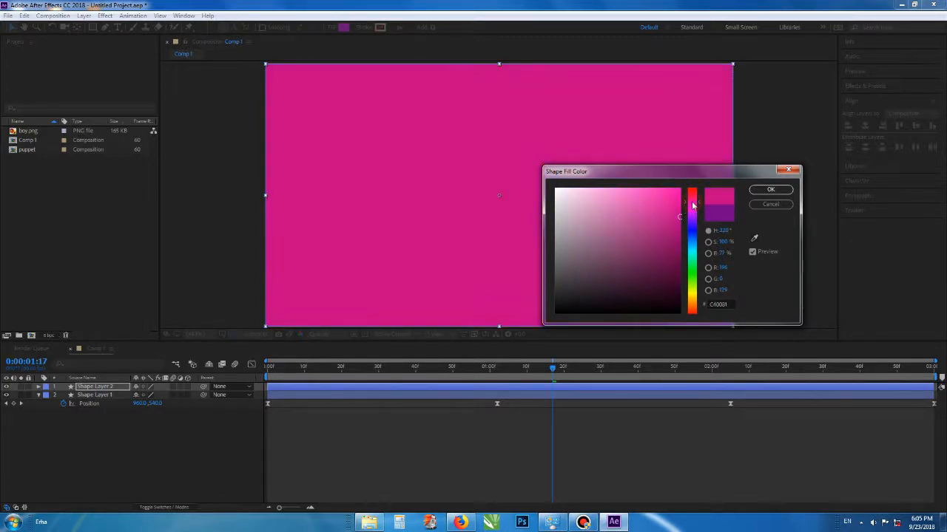
click(770, 190)
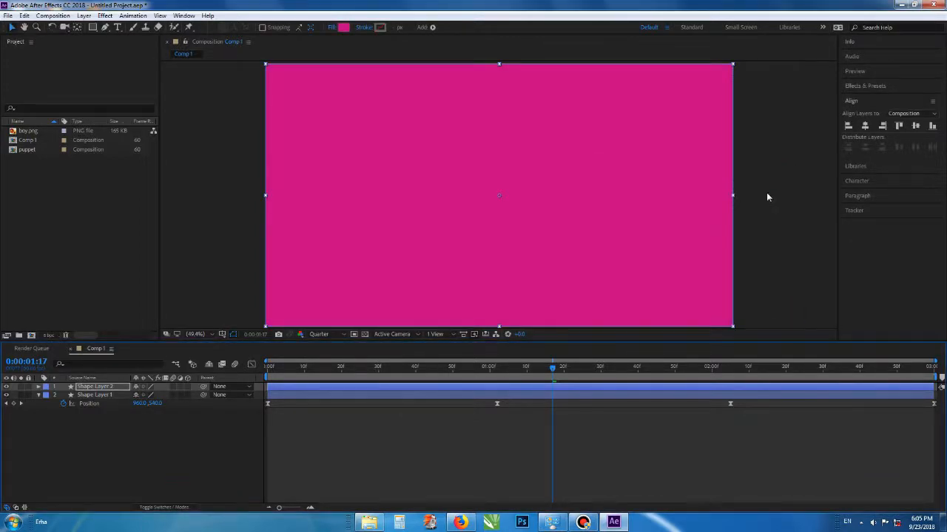
On the pink layer, shift the first two Position keyframes about 9 frames later and the last two about 9 frames earlier
click(96, 388)
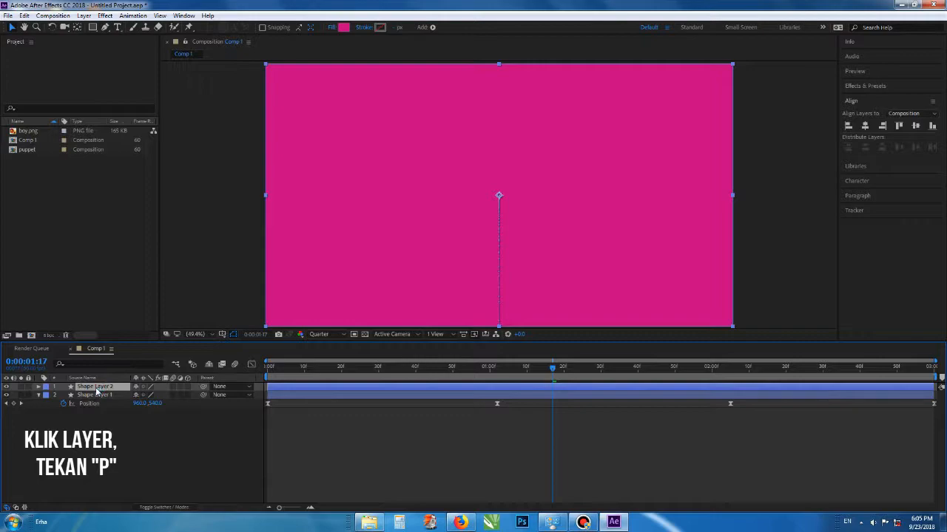
key(p)
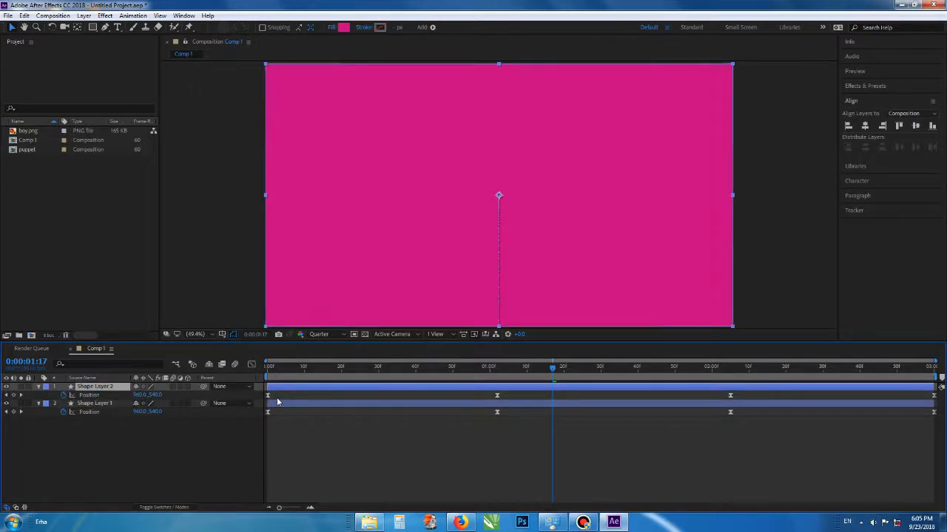
click(508, 396)
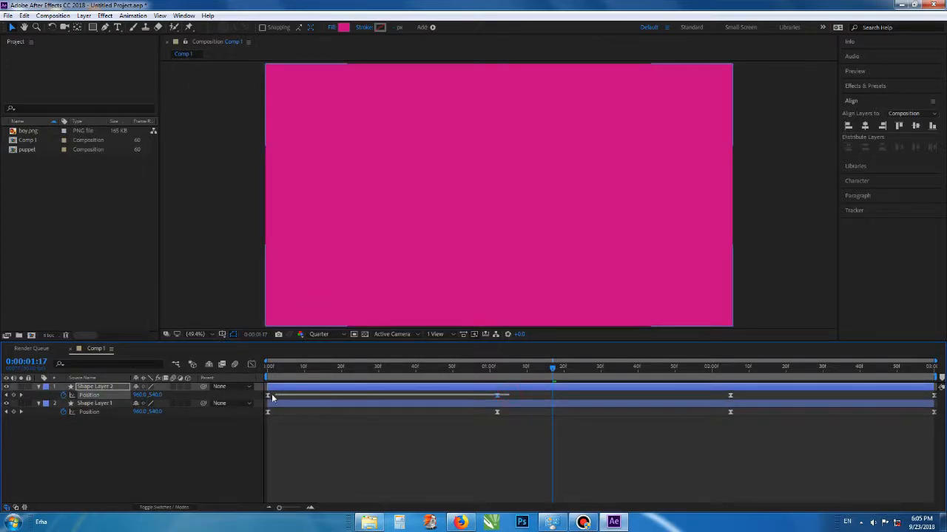
drag(268, 396, 282, 399)
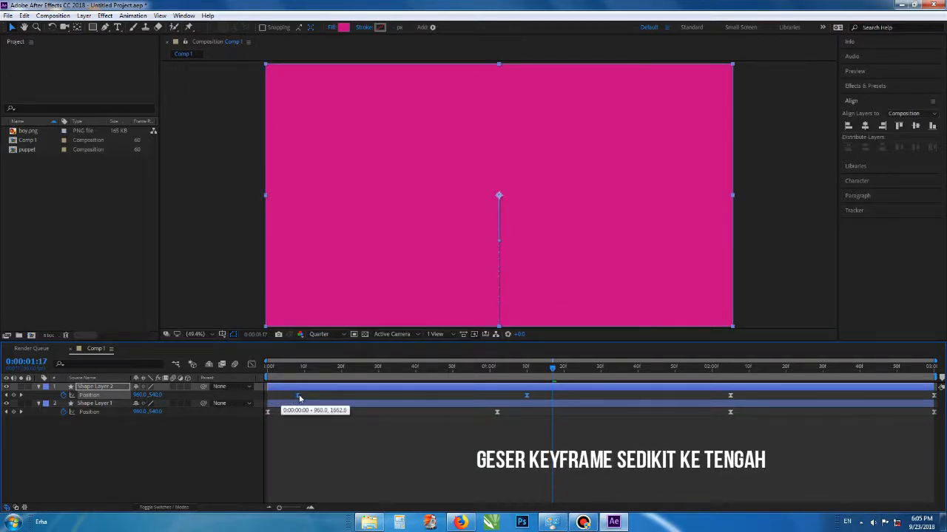
drag(303, 398, 304, 397)
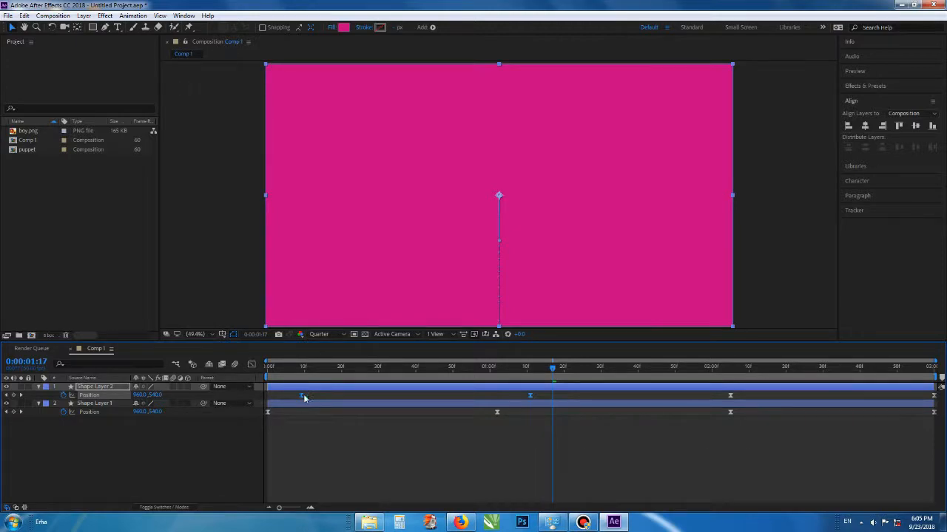
drag(720, 396, 937, 398)
drag(722, 400, 696, 399)
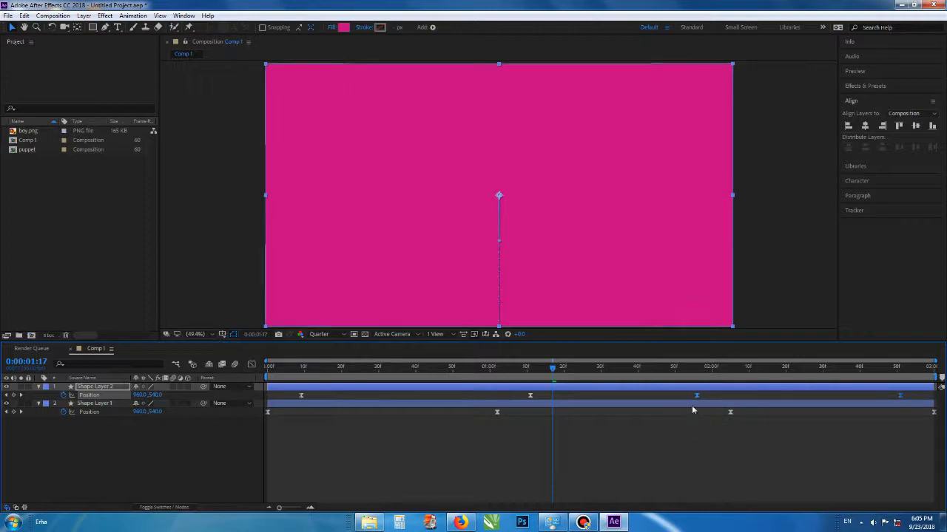
Nudge the magenta layer's last two Position keyframes about one frame earlier and clear the selection
click(695, 397)
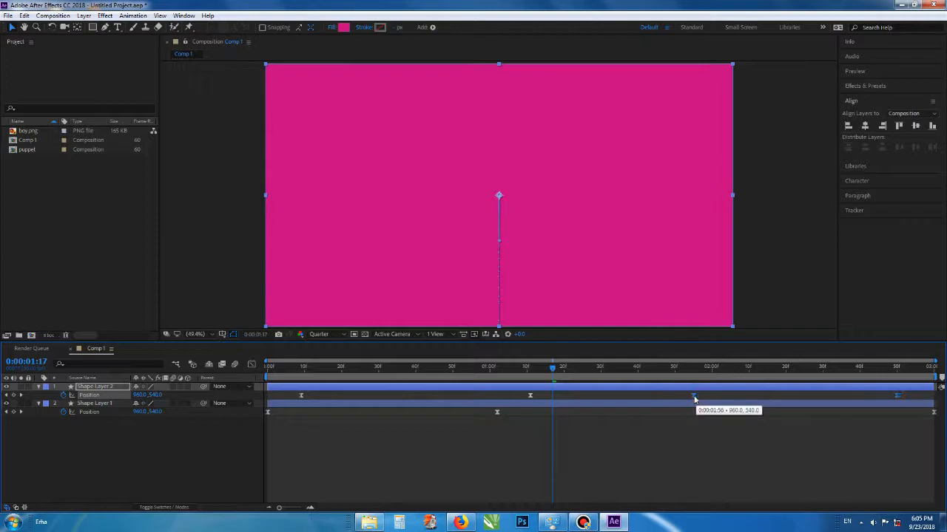
click(693, 439)
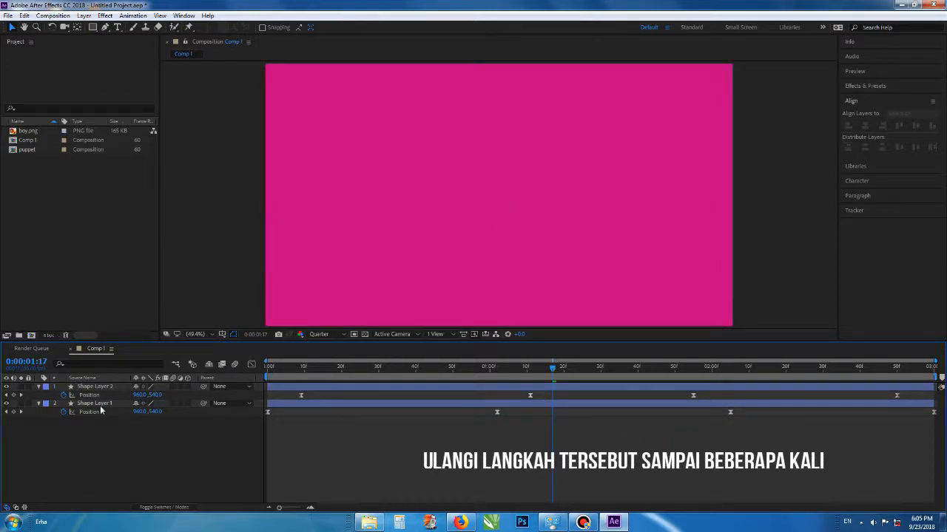
Duplicate the magenta shape layer and change the copy's fill to light pink E584C4
click(86, 389)
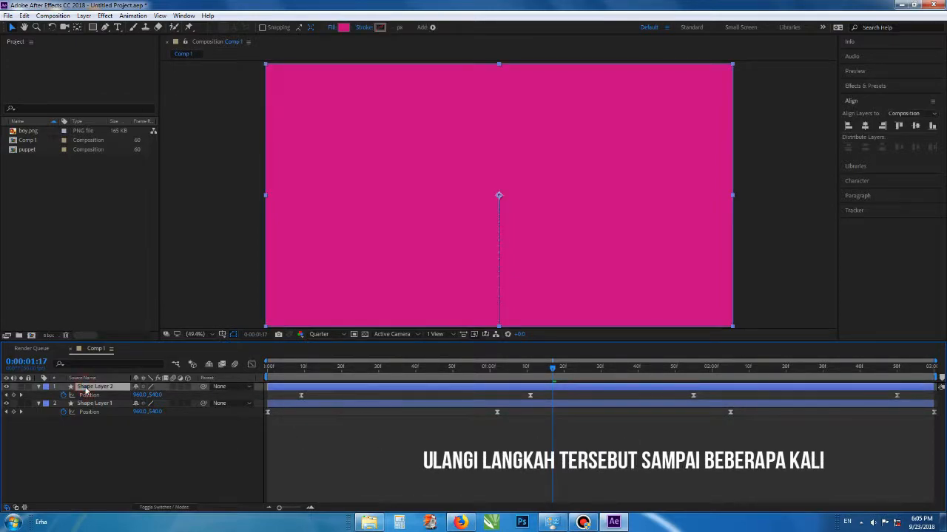
key(ctrl+d)
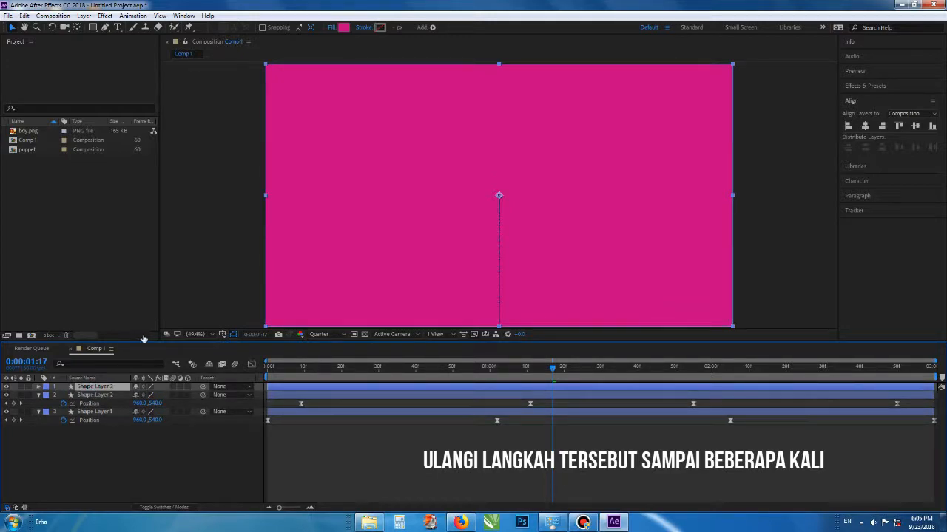
click(343, 27)
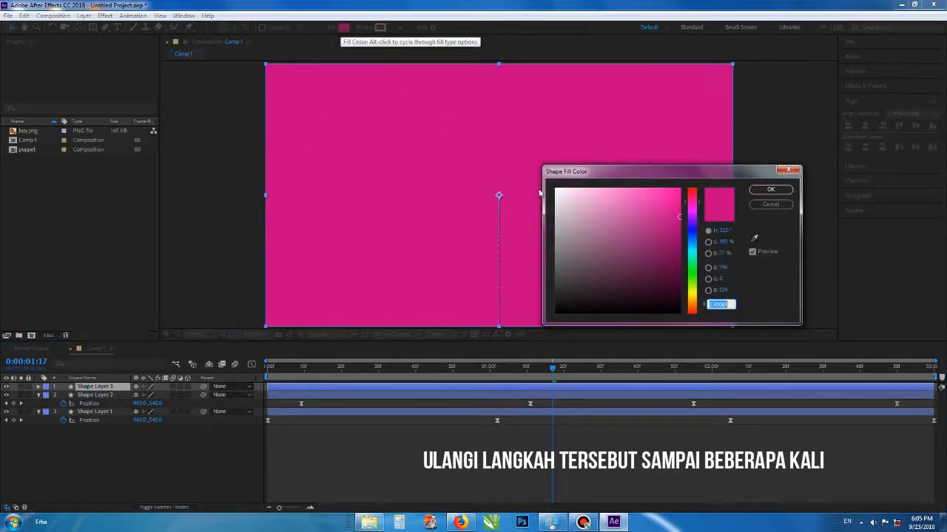
click(615, 210)
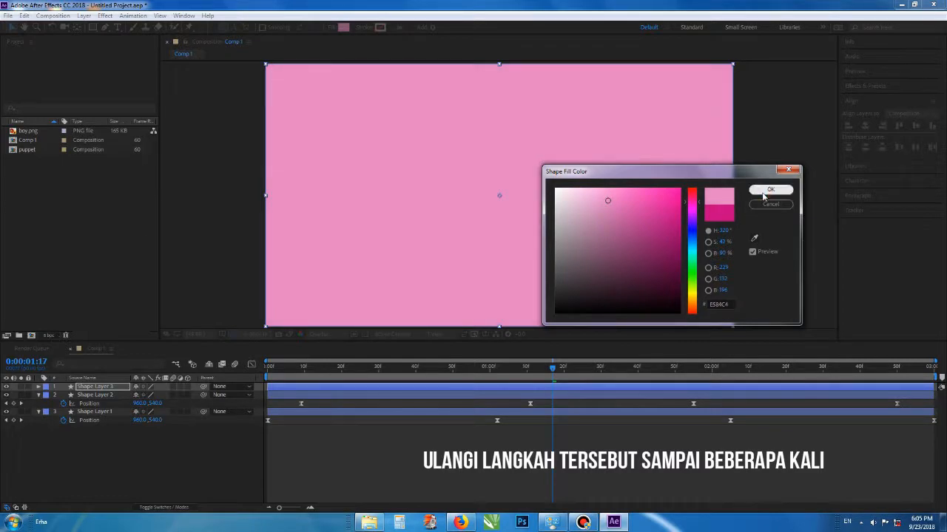
click(770, 190)
Shift the light pink layer's first two Position keyframes about 9 frames later and its last two about 11 frames earlier, and scrub through the result
key(p)
drag(525, 392, 563, 400)
drag(917, 404, 855, 398)
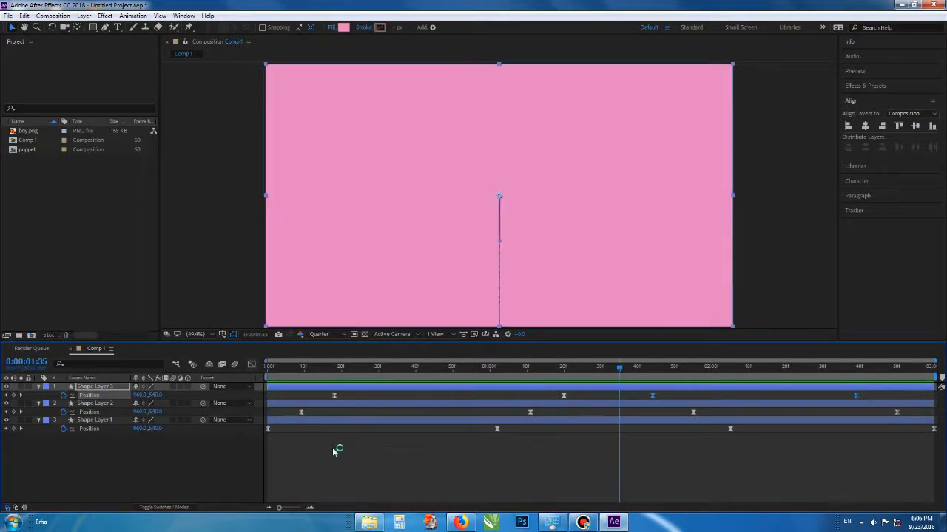
click(548, 377)
drag(548, 377, 348, 370)
Duplicate the light pink shape layer and change the copy's fill to blue 0084F4
click(90, 387)
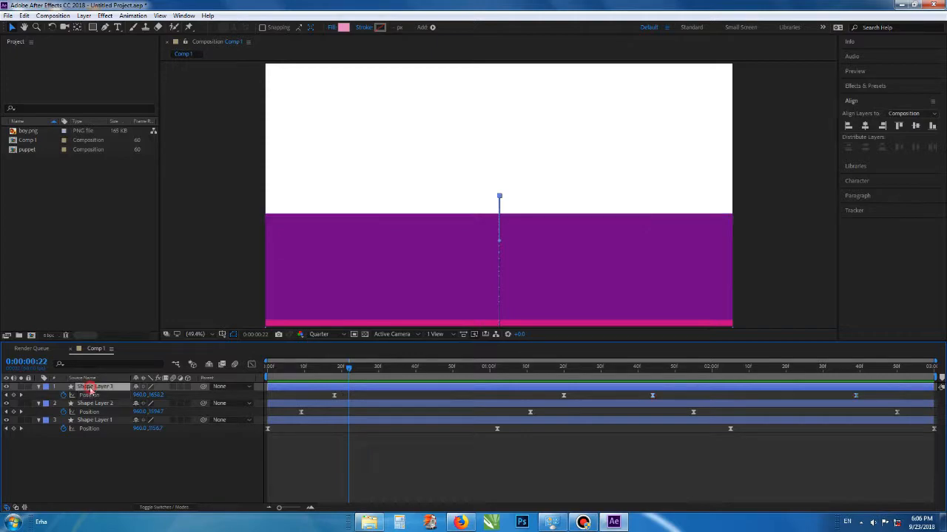
key(ctrl+d)
click(344, 28)
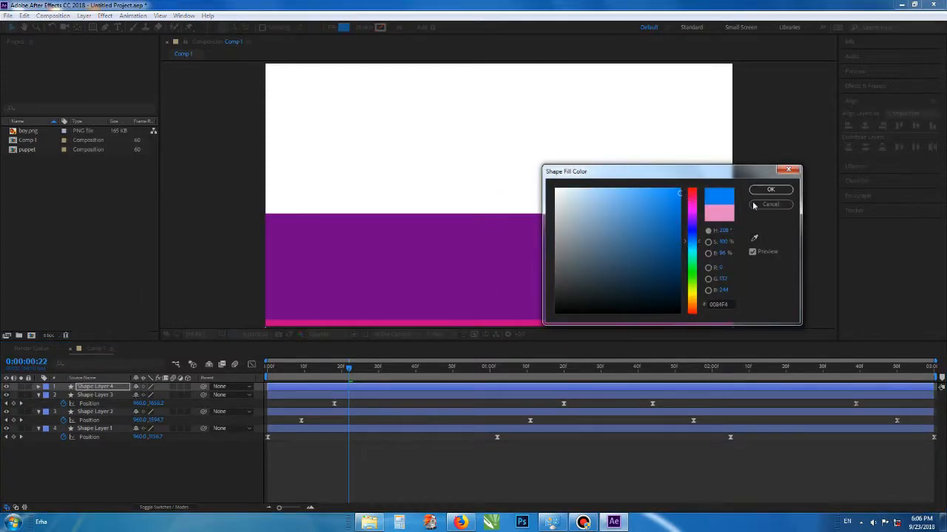
click(776, 186)
Shift the blue layer's first two Position keyframes about 8 frames later and its last two about 9 frames earlier
key(p)
drag(316, 392, 569, 401)
drag(563, 396, 865, 401)
drag(855, 395, 823, 393)
Return to the start of the composition and preview the staggered four-colour transition
key(Page_Up)
key(Page_Up)
key(Page_Up)
key(Page_Up)
key(Page_Up)
key(Page_Up)
key(Page_Up)
key(Page_Up)
key(Page_Up)
key(Page_Up)
key(Page_Up)
key(Page_Up)
key(Page_Up)
key(Page_Up)
key(Page_Up)
key(Page_Up)
key(Page_Up)
key(Page_Up)
key(Page_Up)
key(Page_Up)
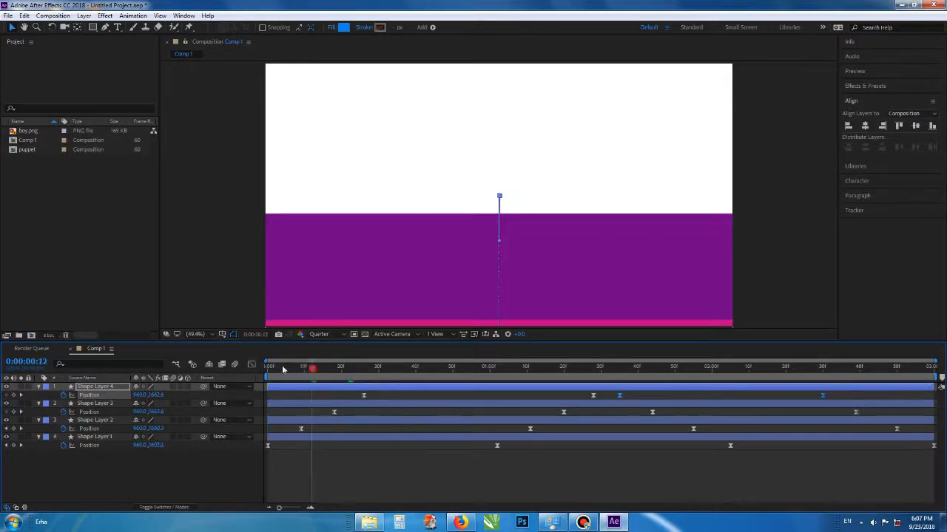
key(space)
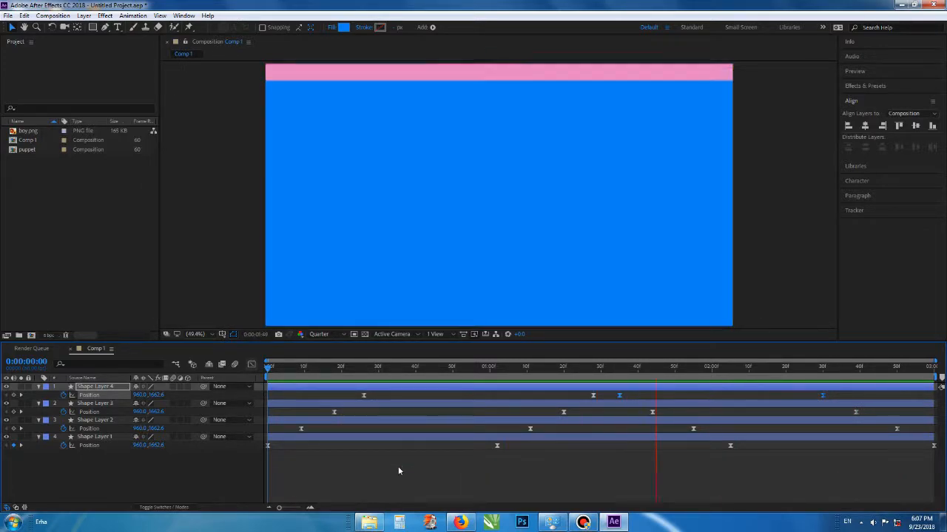
key(space)
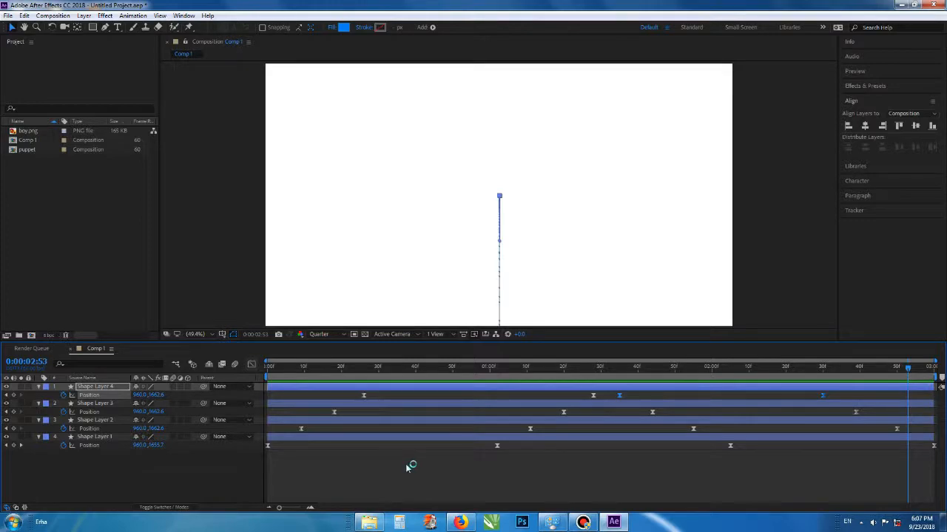
Pre-compose all four shape layers into a new composition named transisi
click(197, 471)
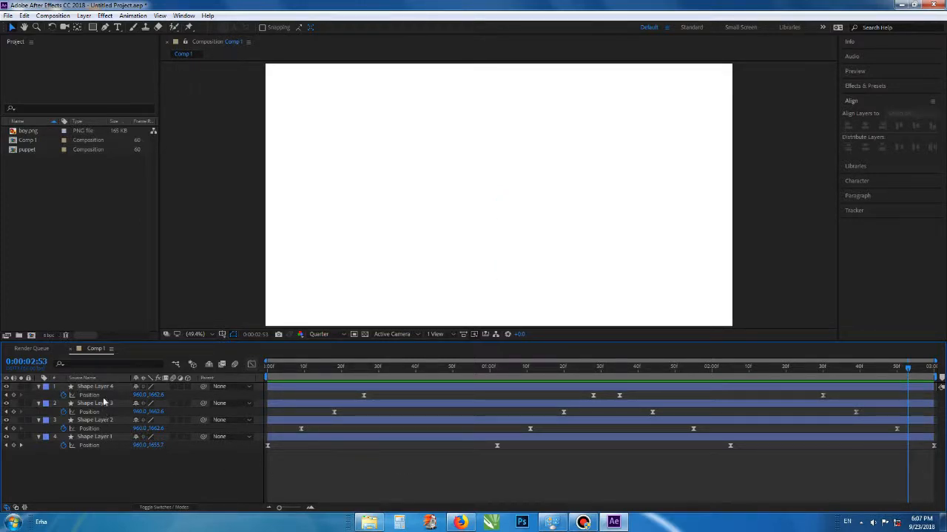
click(108, 389)
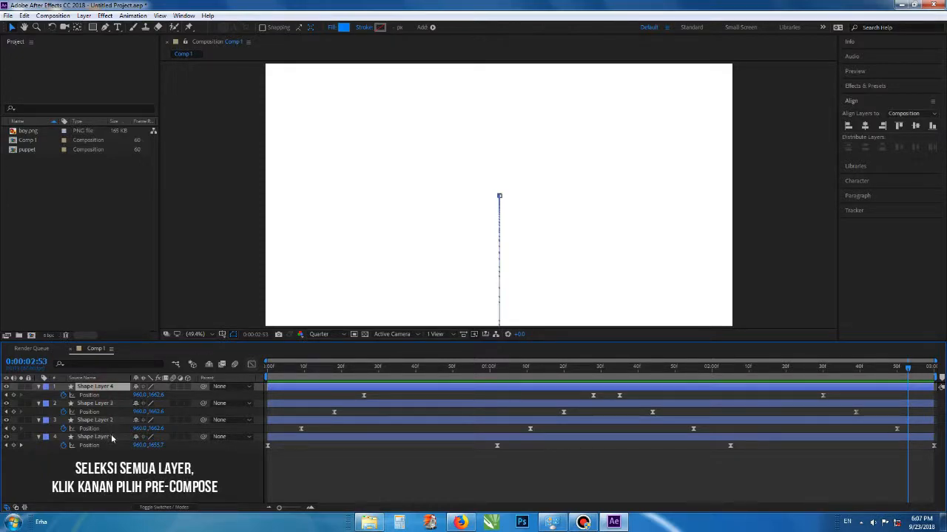
shift+click(114, 437)
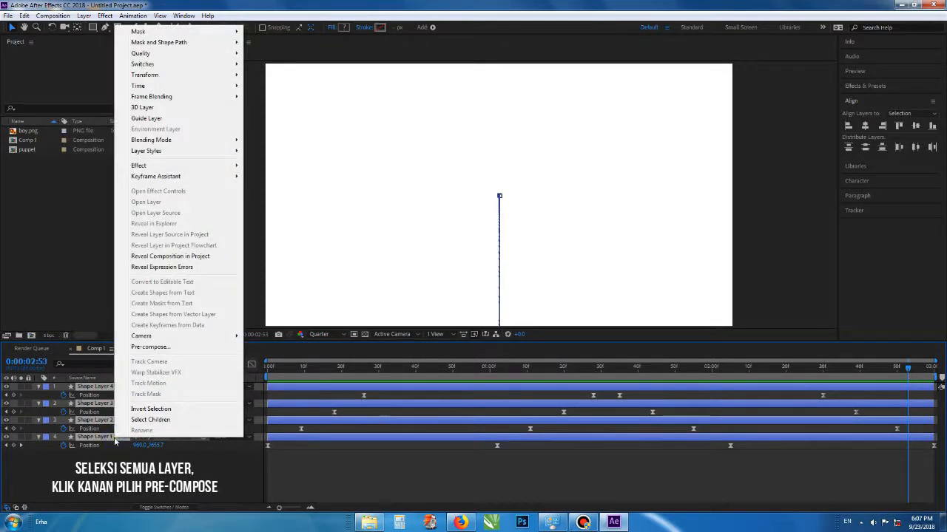
click(141, 347)
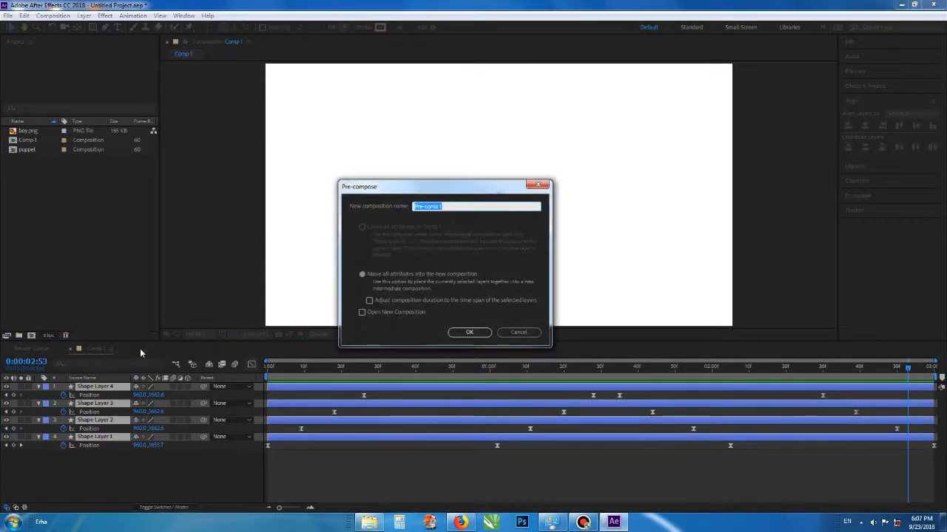
text(b)
key(Return)
click(132, 409)
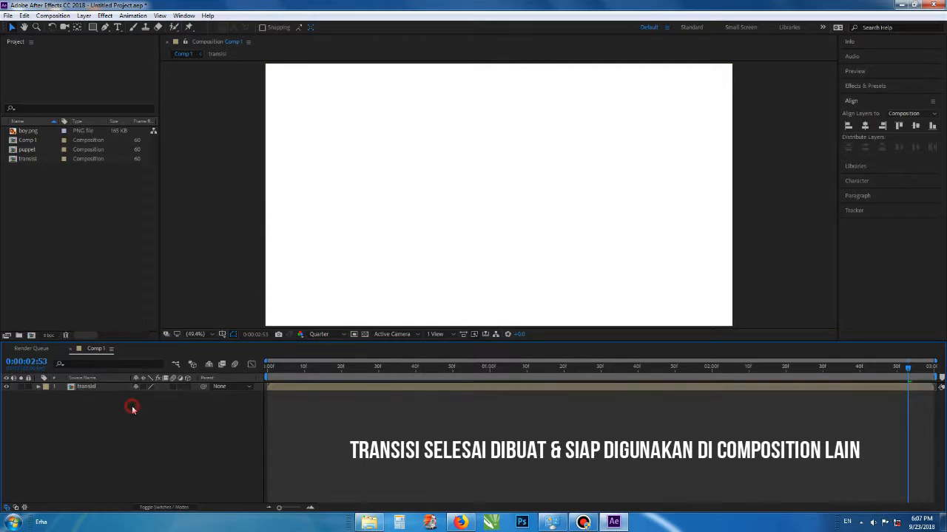
Create a new 1920 x 1080, 60 fps composition named Comp 2 with a duration of 0:00:07:00
click(52, 16)
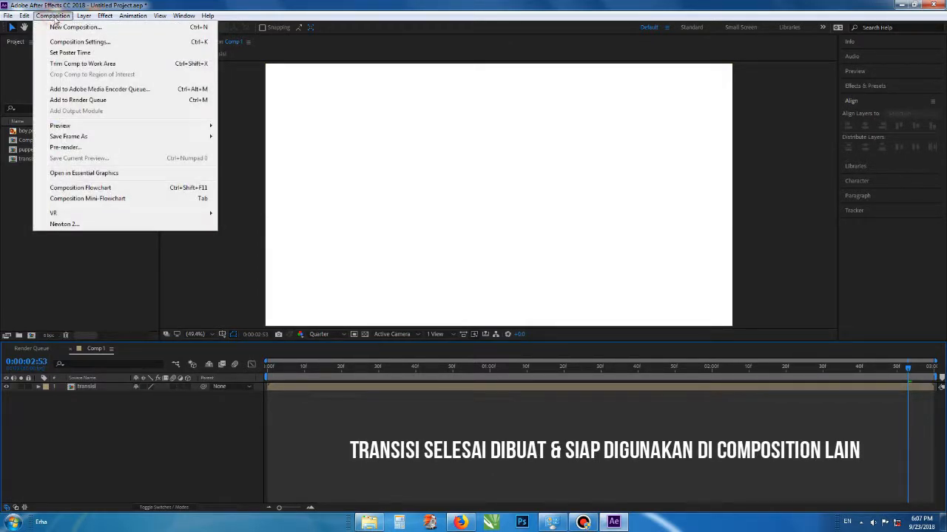
click(59, 27)
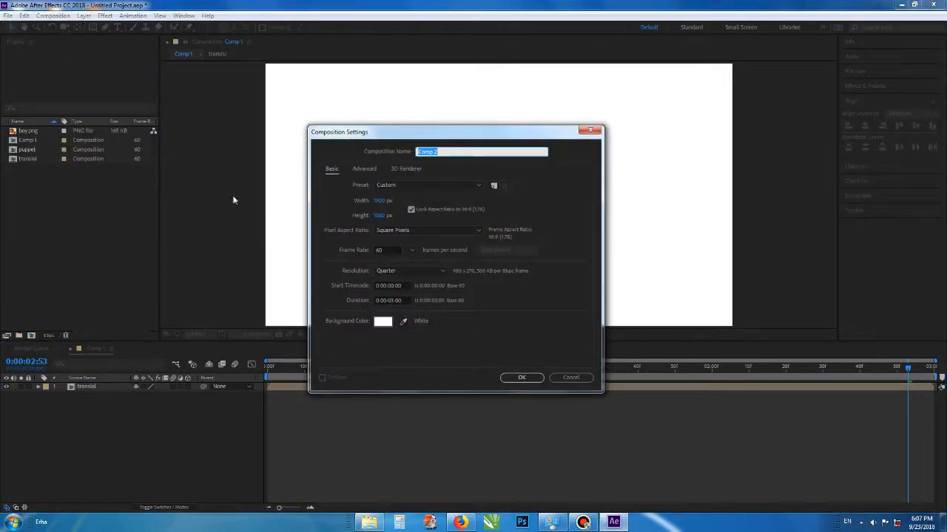
click(392, 299)
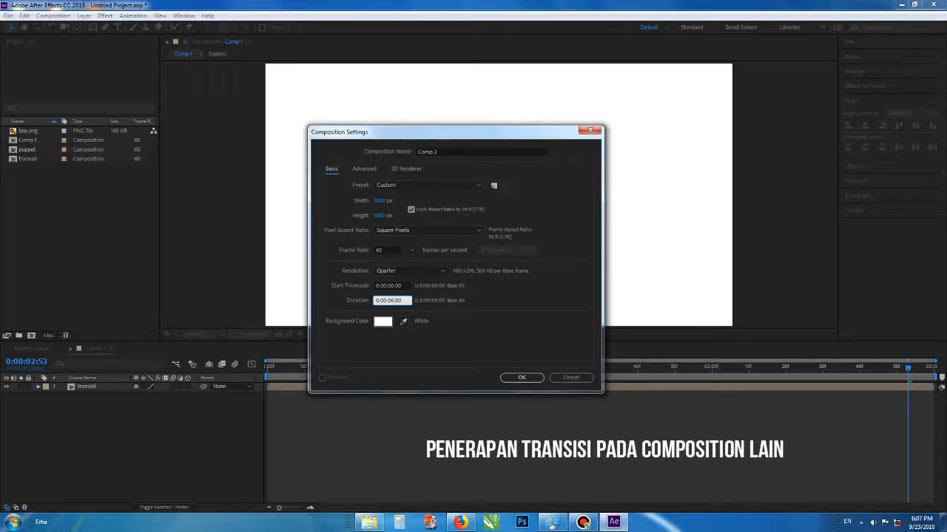
click(386, 300)
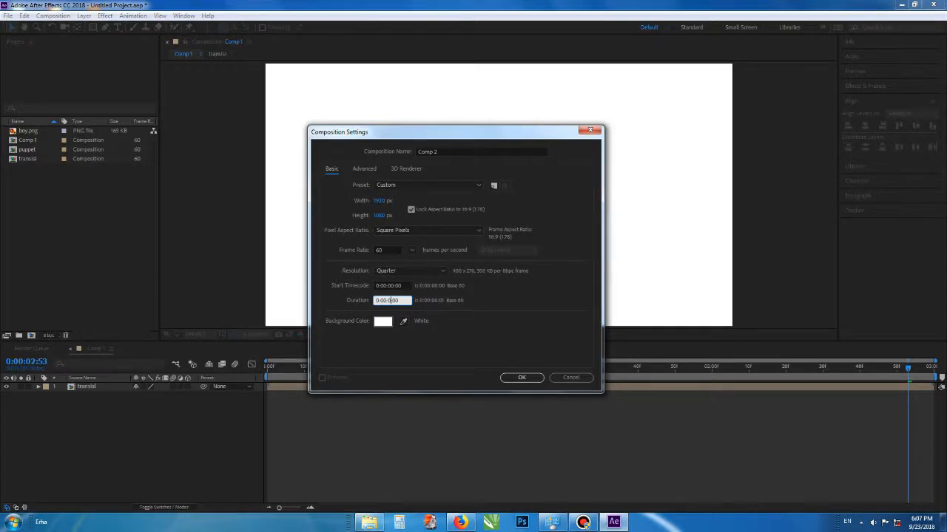
click(510, 378)
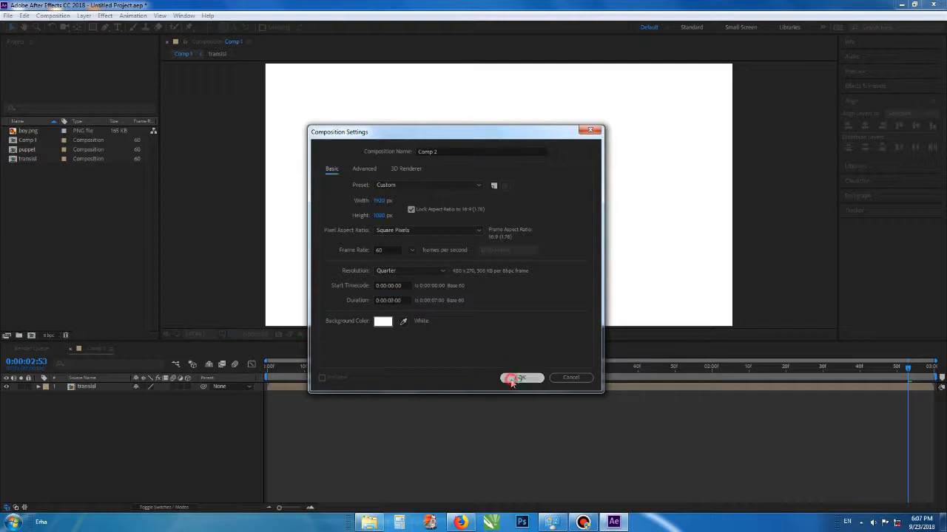
Import the two cow-pattern JPEG images from the Pictures library into the project
click(7, 16)
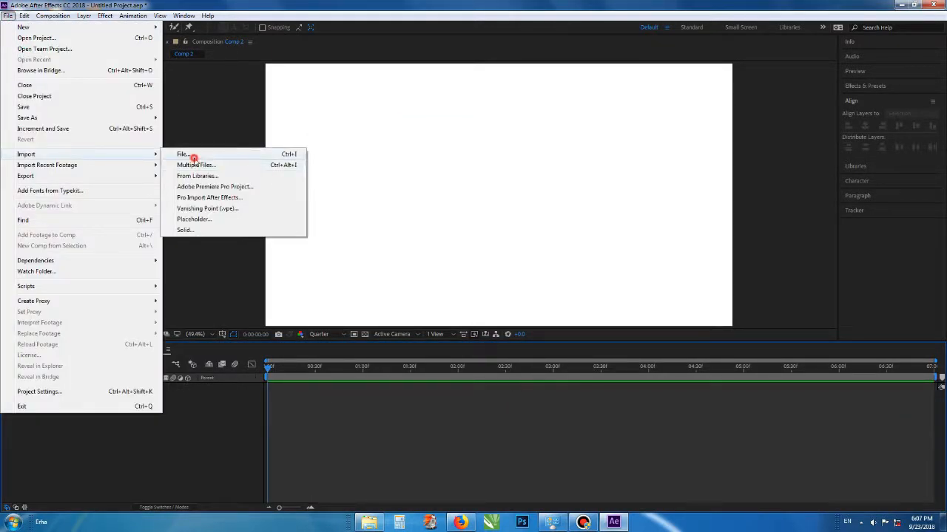
click(191, 153)
click(37, 151)
click(39, 161)
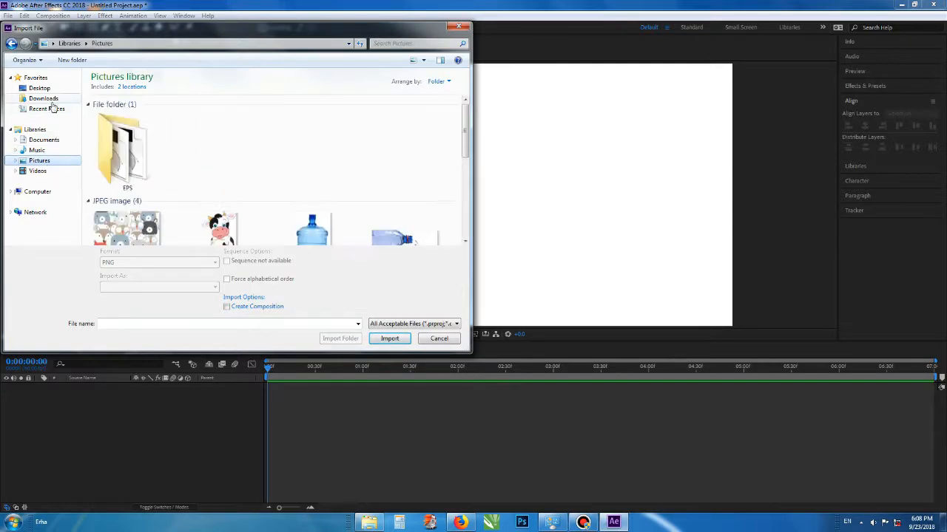
scroll(222, 170, down, 3)
click(219, 122)
key(Return)
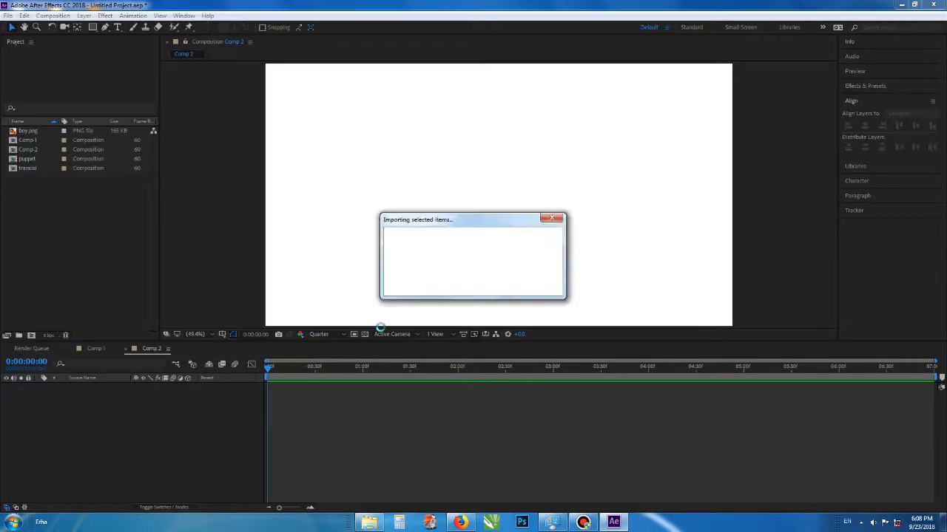
Add both imported images to Comp 2 and scale up the upper cow-spot image until it covers the green one
drag(33, 178, 57, 418)
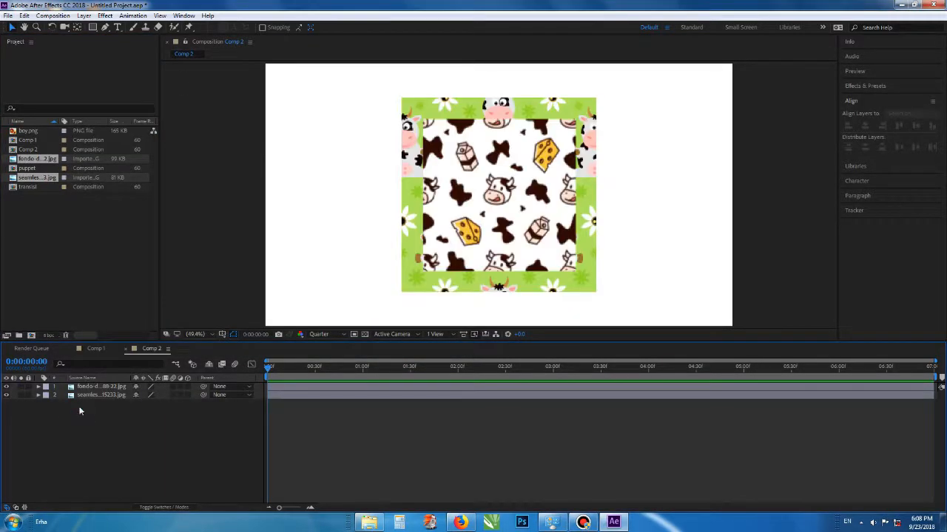
click(119, 386)
key(s)
drag(156, 395, 170, 414)
Add the transisi composition above the images in Comp 2 and move it to start at about 1:56
drag(28, 187, 126, 444)
drag(351, 388, 531, 406)
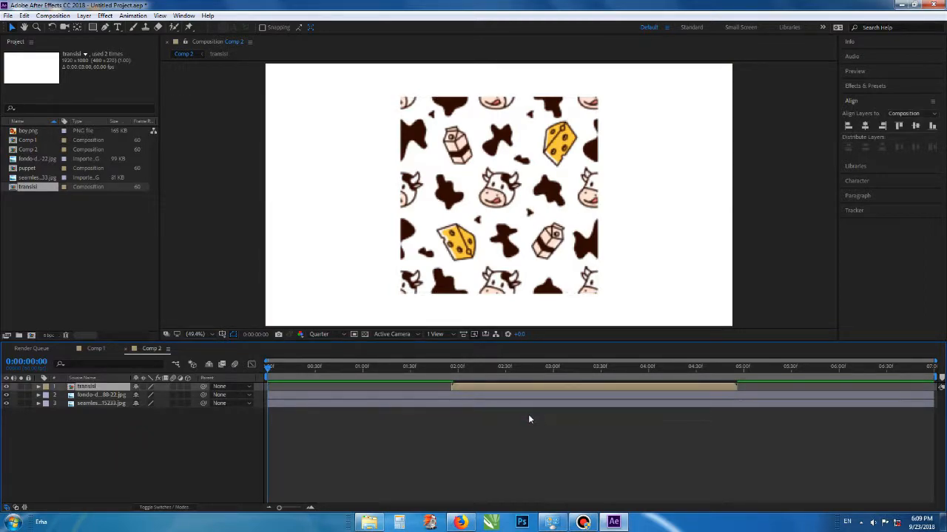
Trim the upper image to end and the lower image to start at about 3:24, midway through transisi, and preview from the start
click(577, 396)
drag(888, 401, 591, 397)
click(545, 406)
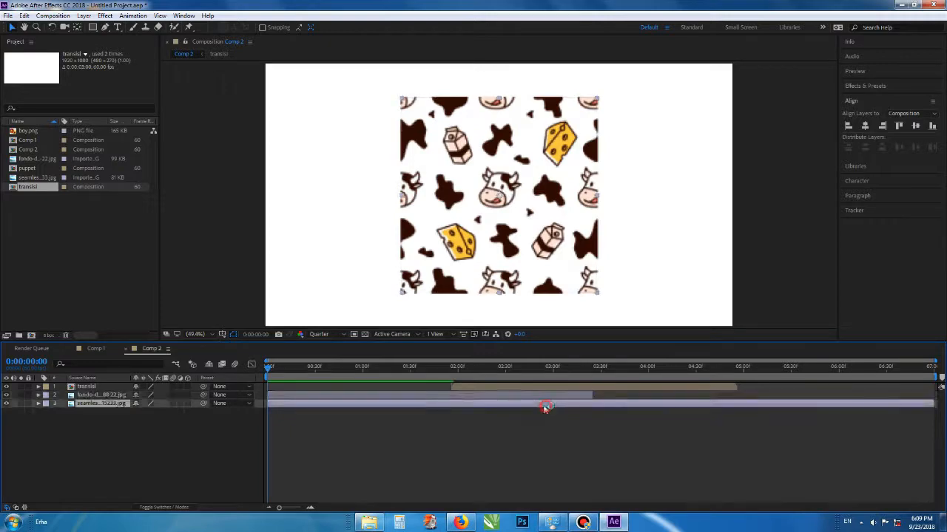
drag(268, 403, 591, 427)
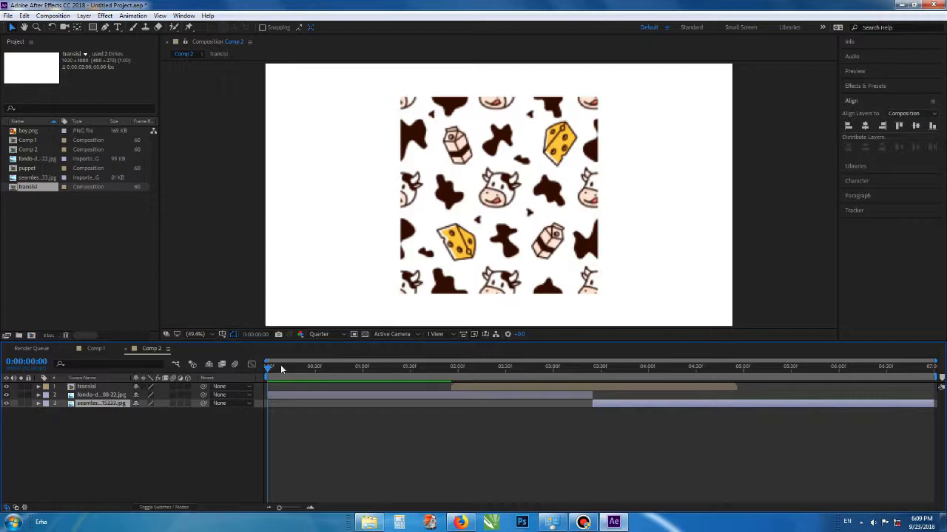
key(space)
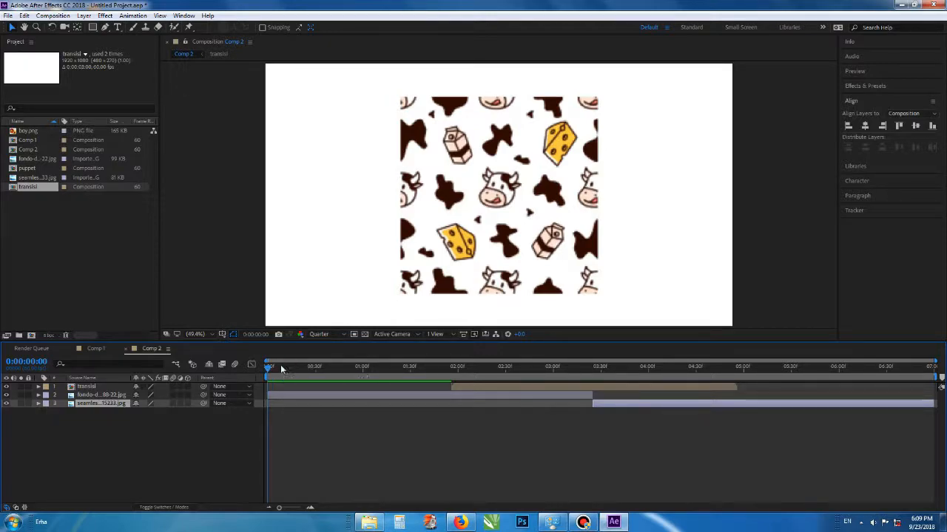